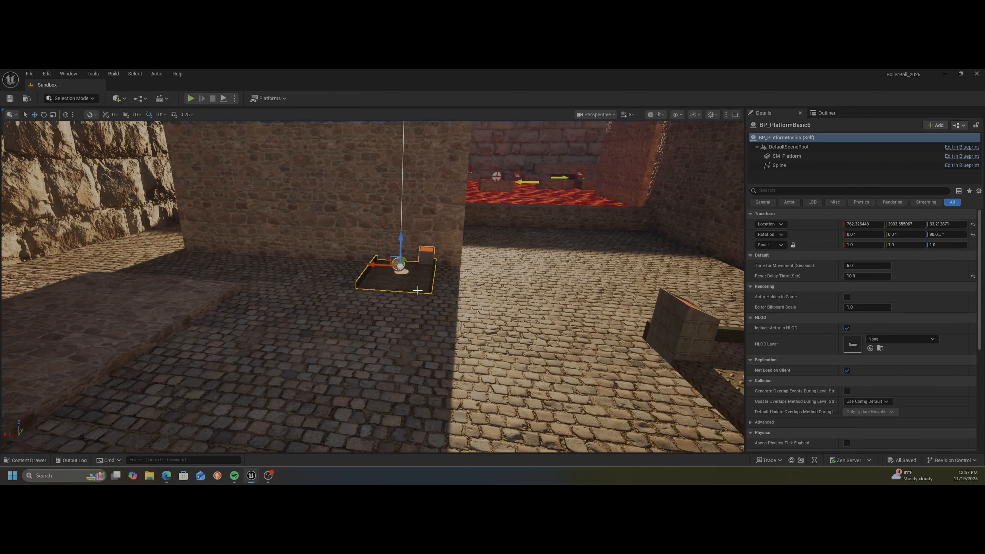
Play-test the Sandbox level by rolling the ball onto the platform beside the stone wall, and end the session.
{"action": "right_click_drag", "start_coordinate": [426, 303], "coordinate": [427, 272]}
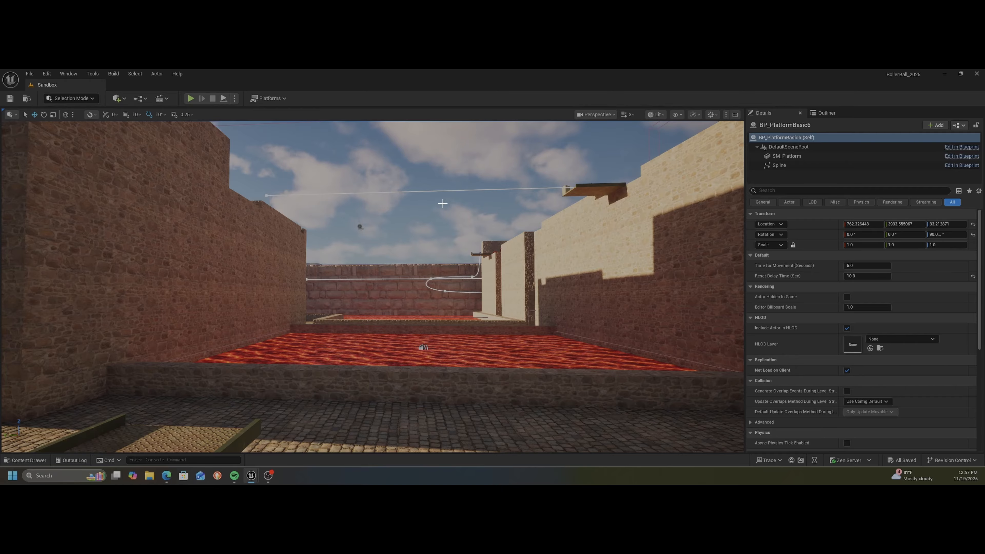
{"action": "right_click_drag", "start_coordinate": [398, 279], "coordinate": [569, 272]}
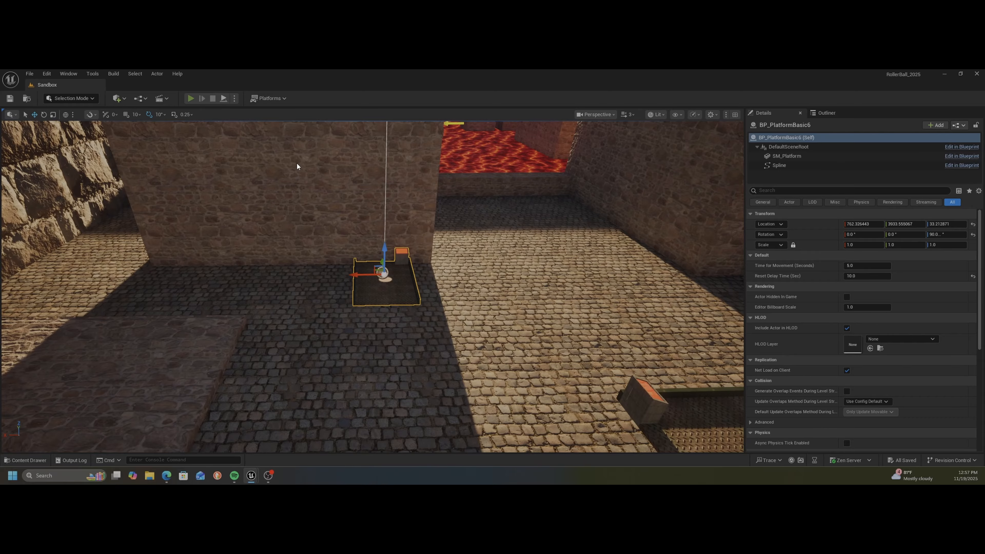
{"action": "key", "text": "alt+p"}
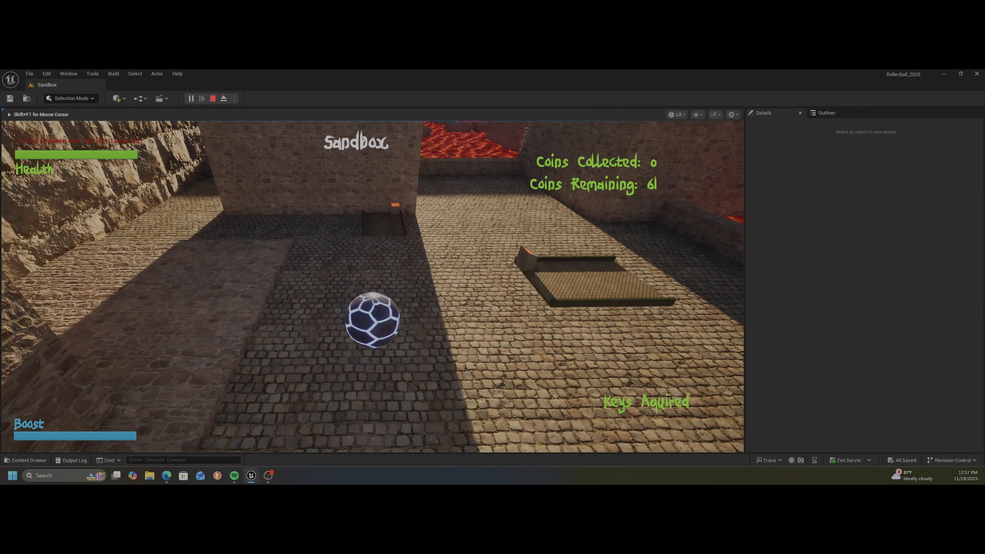
{"action": "key", "text": "w"}
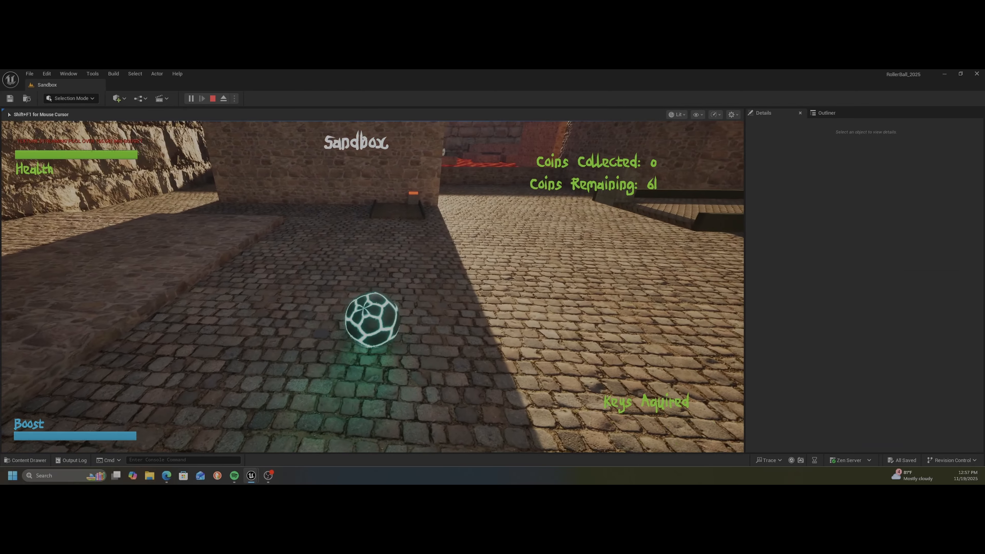
{"action": "key", "text": "w"}
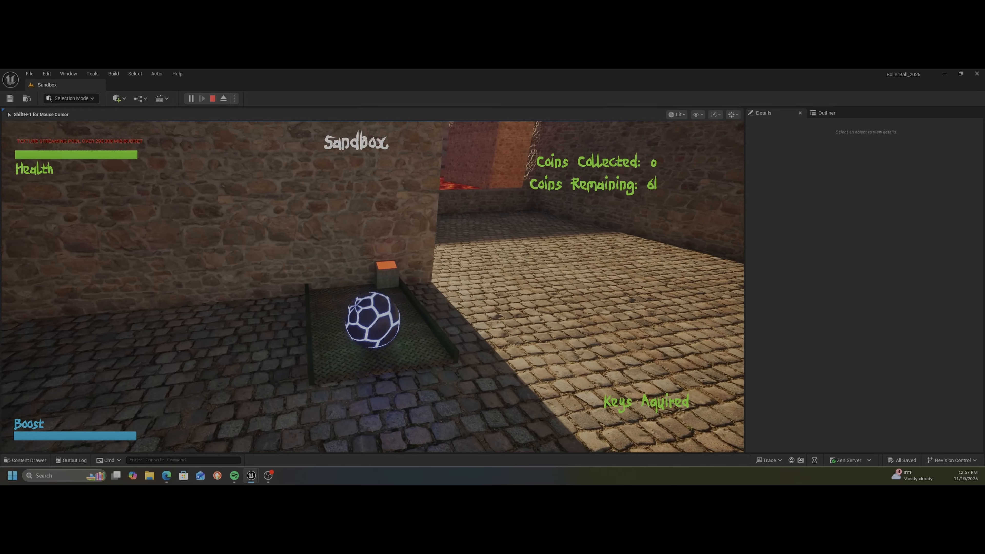
{"action": "key", "text": "a"}
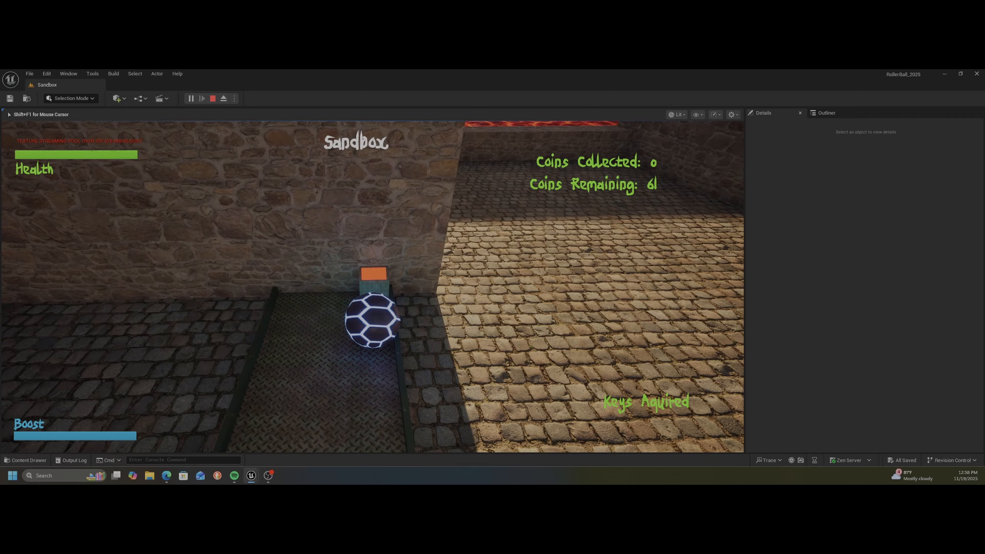
{"action": "key", "text": "Escape"}
Switch the Sandbox level editor to Selection Mode.
{"action": "right_click_drag", "start_coordinate": [369, 245], "coordinate": [351, 236]}
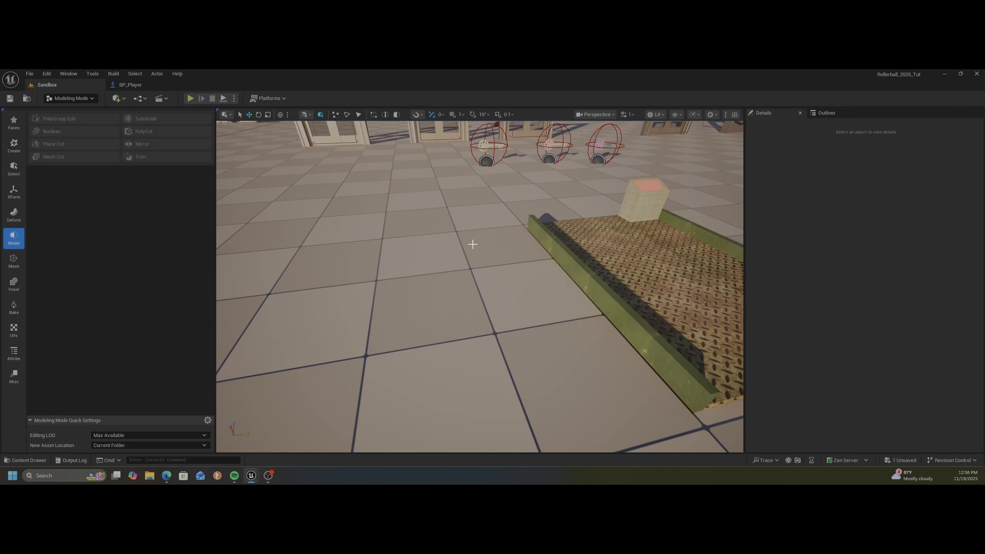
{"action": "right_click_drag", "start_coordinate": [473, 243], "coordinate": [469, 235]}
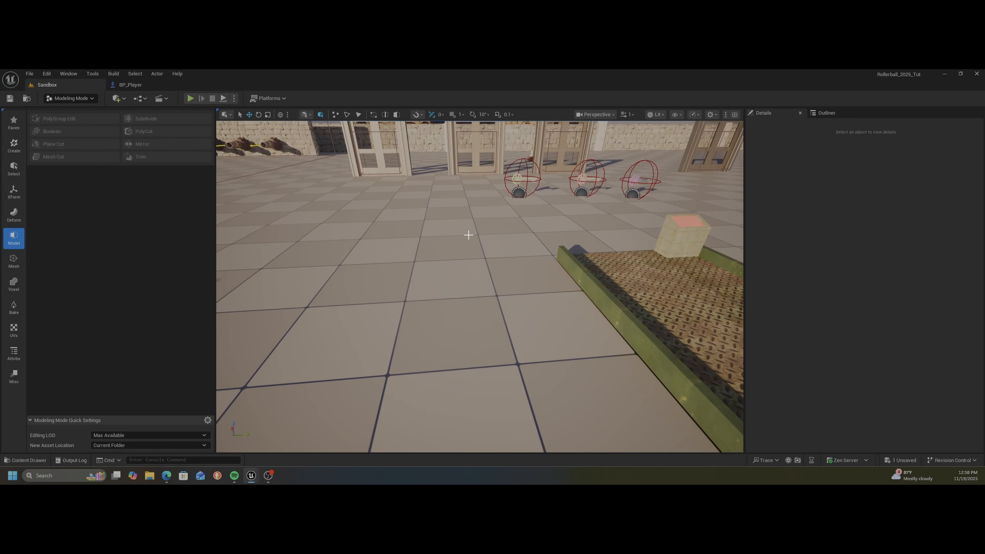
{"action": "left_click", "coordinate": [83, 98]}
{"action": "left_click", "coordinate": [88, 111]}
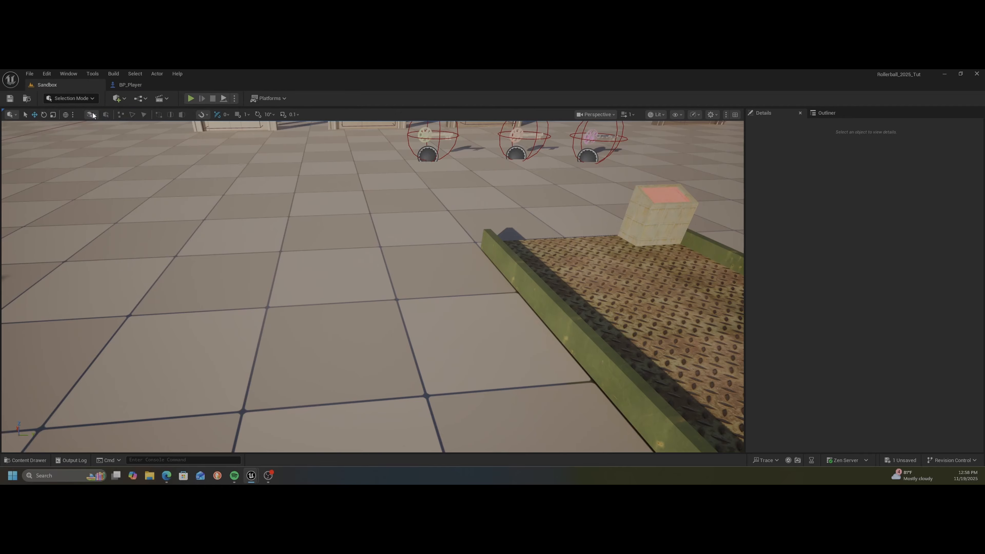
{"action": "right_click_drag", "start_coordinate": [472, 244], "coordinate": [447, 267]}
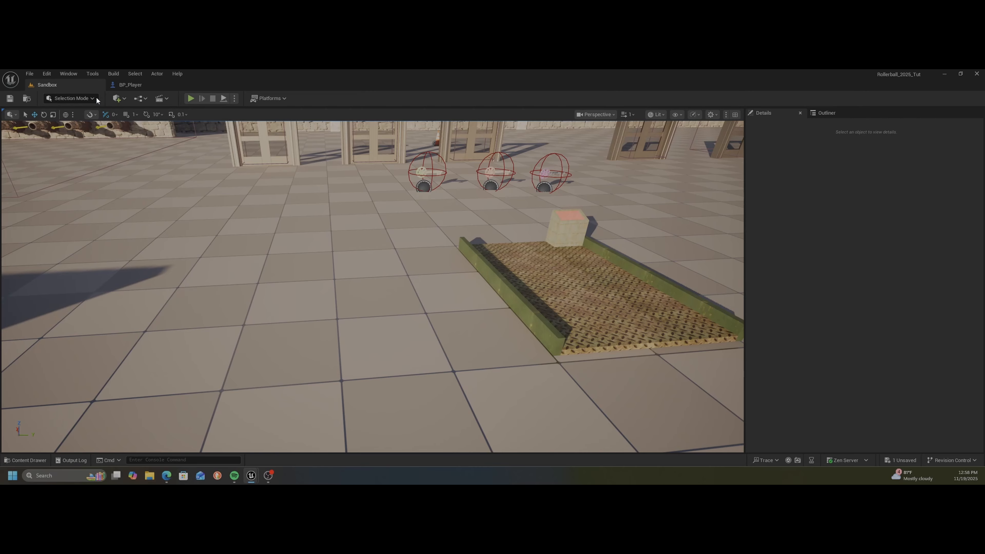
In Modeling Mode, place a new box on the floor beside the platform with width, depth and height reset to 100.
{"action": "left_click", "coordinate": [79, 98]}
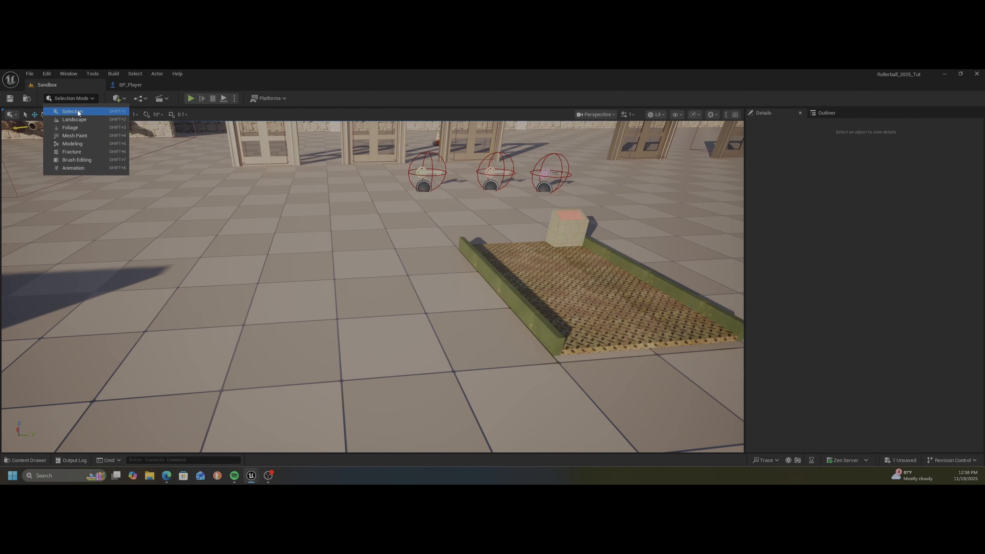
{"action": "left_click", "coordinate": [73, 143]}
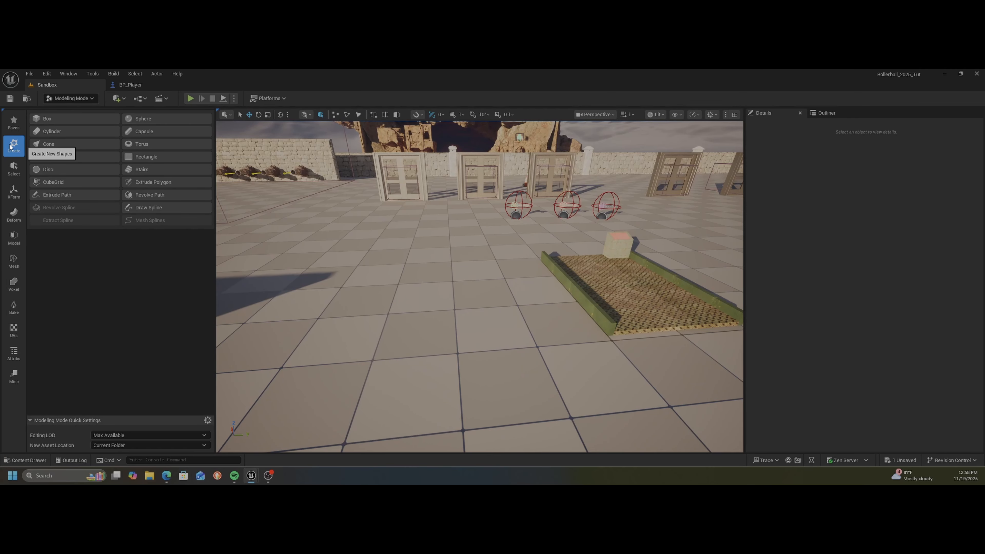
{"action": "left_click", "coordinate": [42, 118]}
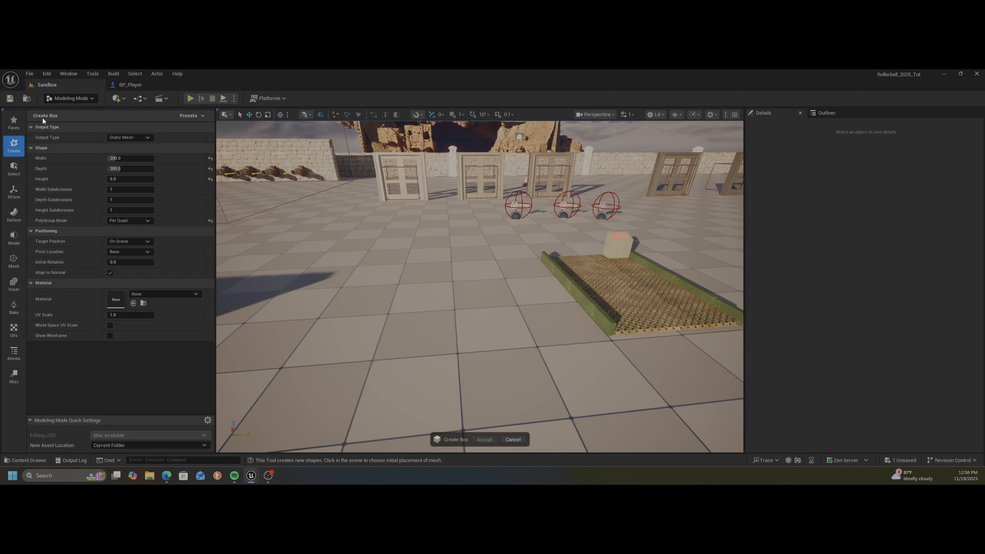
{"action": "left_click", "coordinate": [210, 159]}
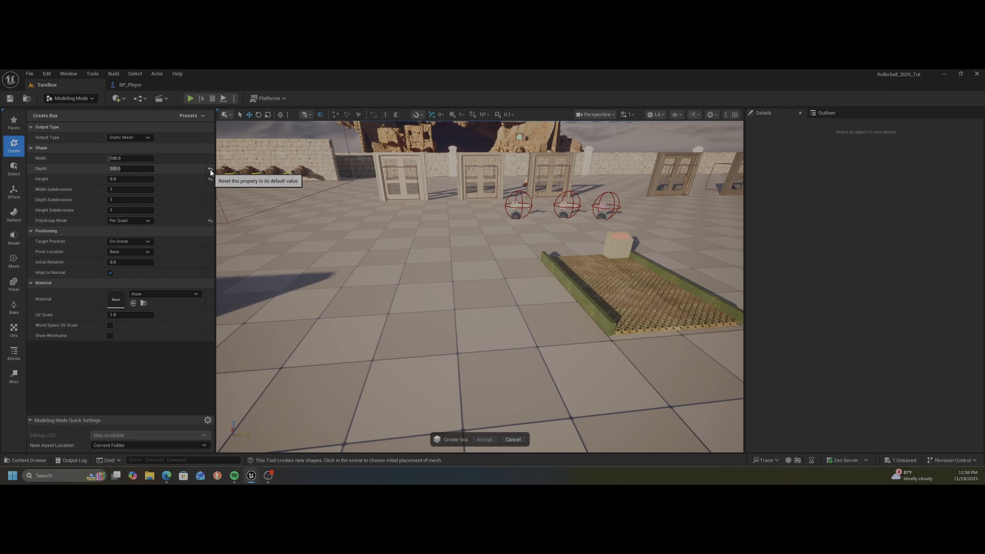
{"action": "left_click", "coordinate": [210, 169]}
{"action": "left_click", "coordinate": [210, 178]}
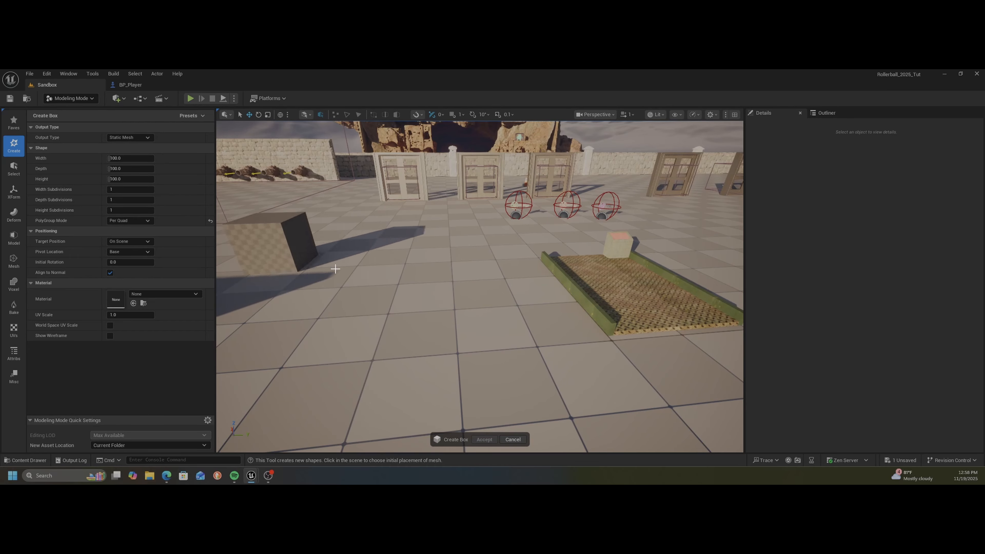
{"action": "left_click", "coordinate": [419, 330]}
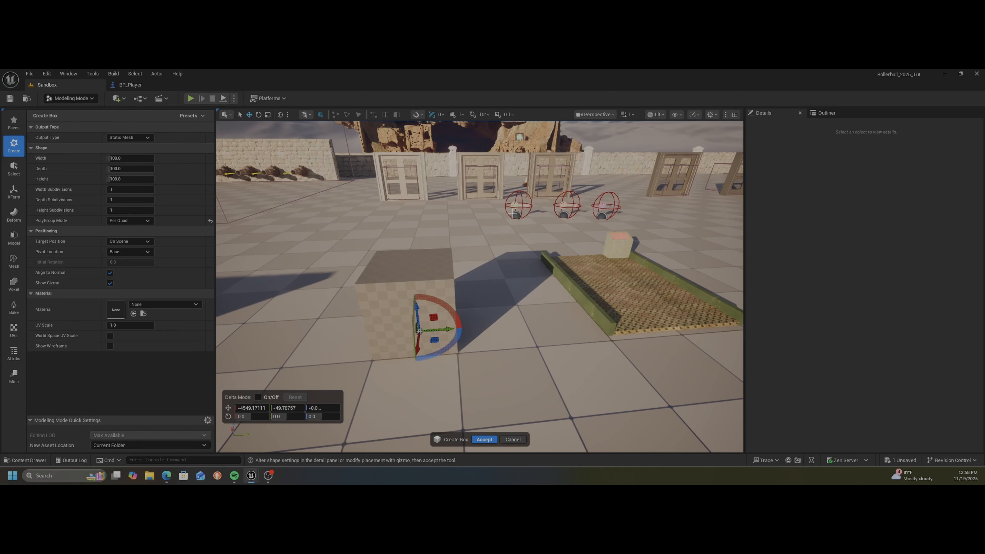
Set the box's width to 200 and depth to 300, and move it about 97 units along the X axis.
{"action": "right_click_drag", "start_coordinate": [499, 238], "coordinate": [503, 264]}
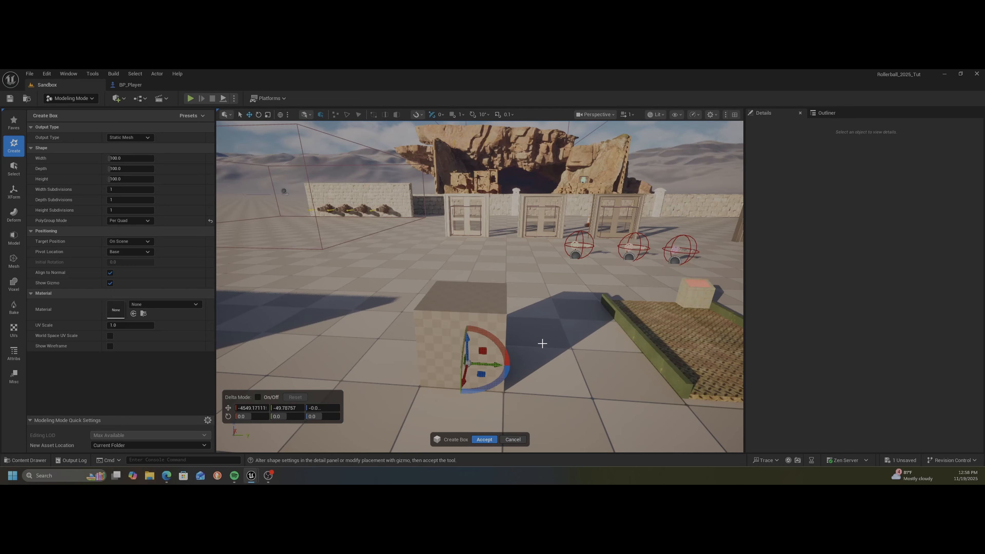
{"action": "left_click", "coordinate": [117, 158]}
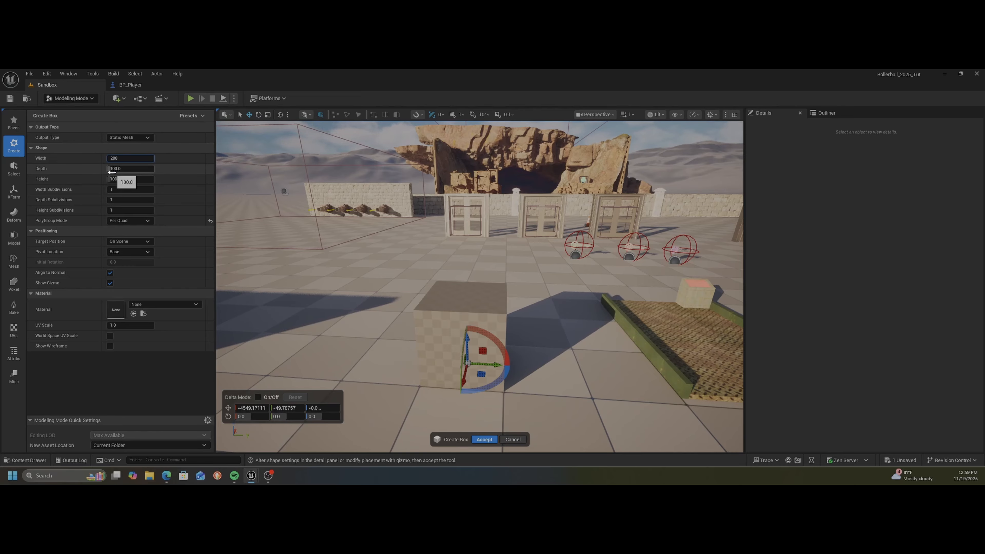
{"action": "key", "text": "Return"}
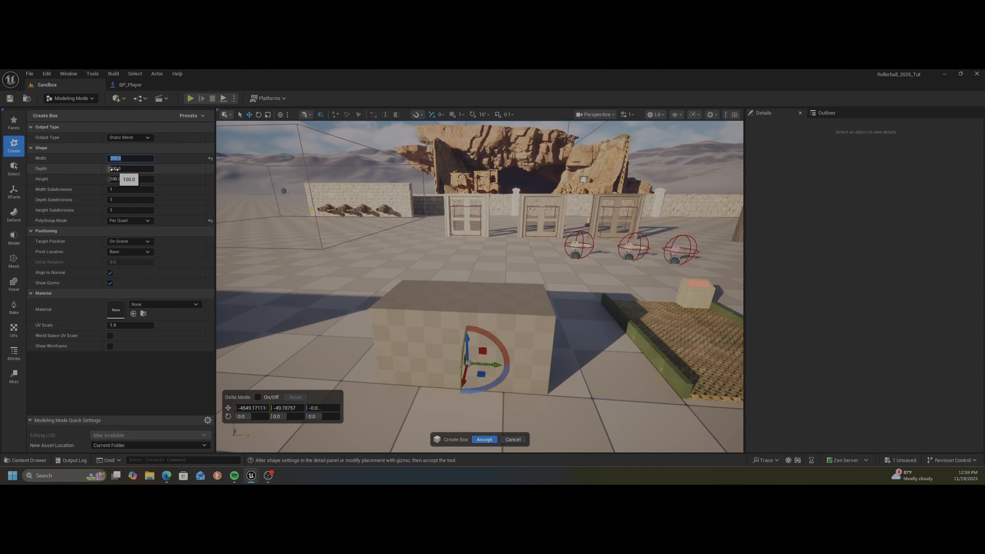
{"action": "left_click", "coordinate": [117, 169]}
{"action": "type", "text": "300"}
{"action": "key", "text": "Return"}
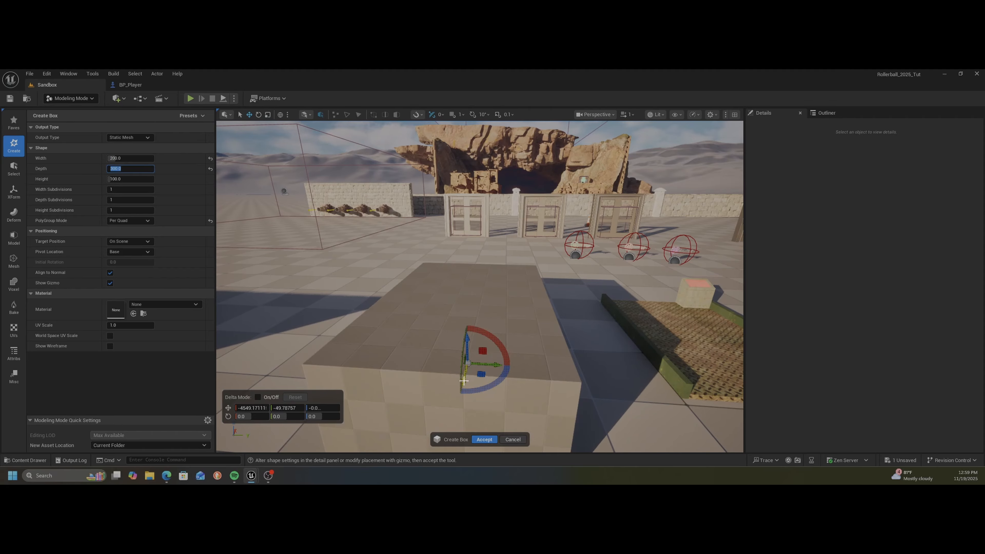
{"action": "left_click_drag", "start_coordinate": [461, 381], "coordinate": [470, 337]}
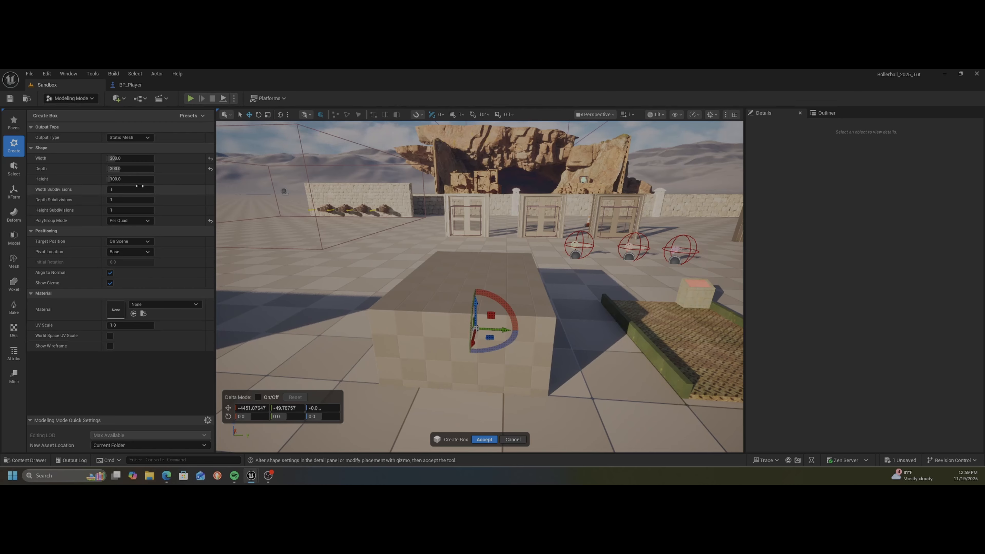
Set the box's height to 5 and accept it as a static mesh in the Platforms mesh folder.
{"action": "left_click", "coordinate": [113, 179]}
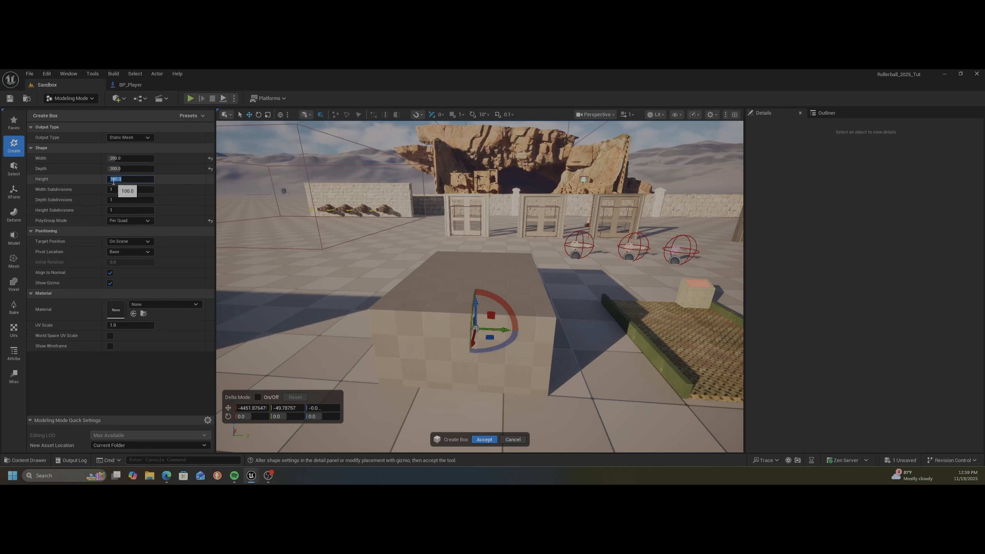
{"action": "type", "text": "5"}
{"action": "key", "text": "Return"}
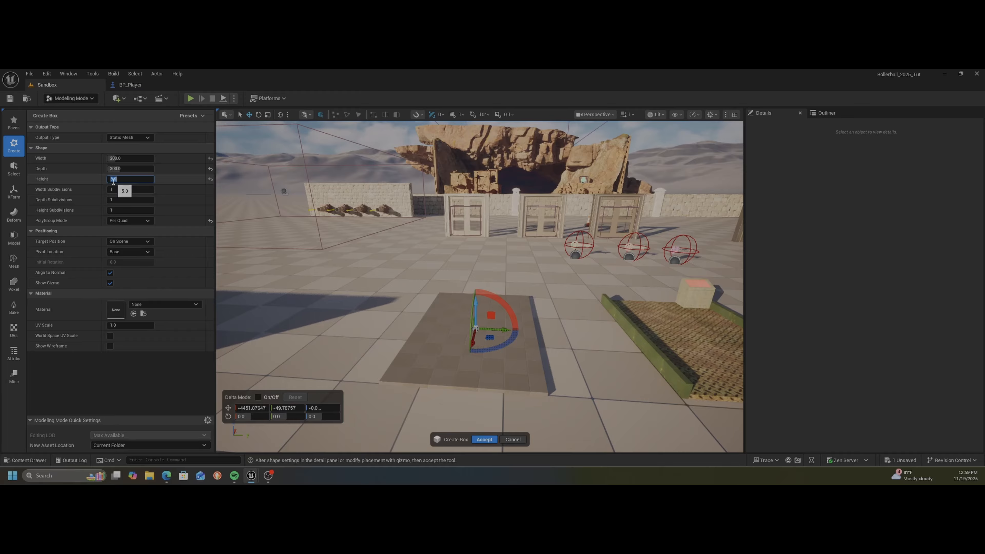
{"action": "right_click_drag", "start_coordinate": [612, 333], "coordinate": [628, 344]}
{"action": "key", "text": "a"}
{"action": "key", "text": "a"}
{"action": "key", "text": "q"}
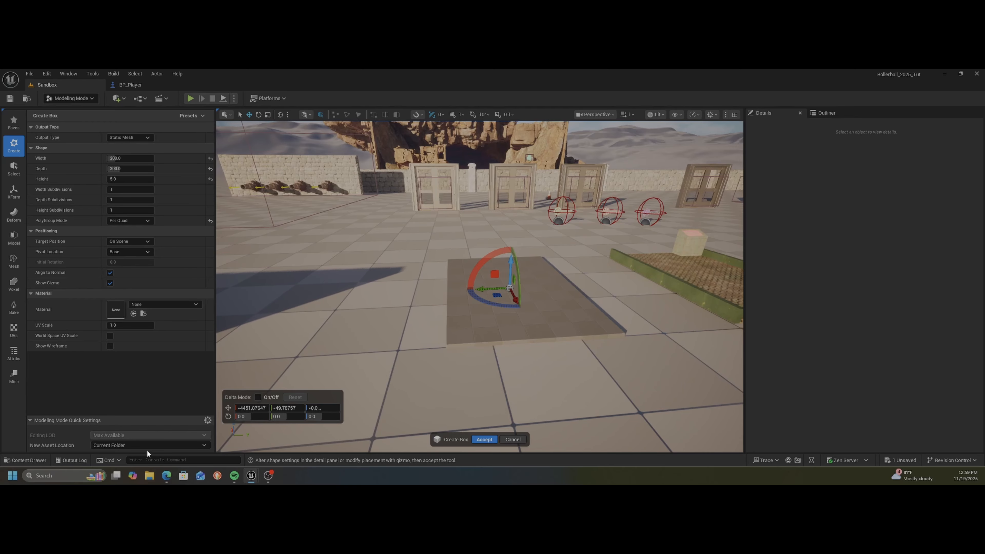
{"action": "left_click", "coordinate": [36, 460]}
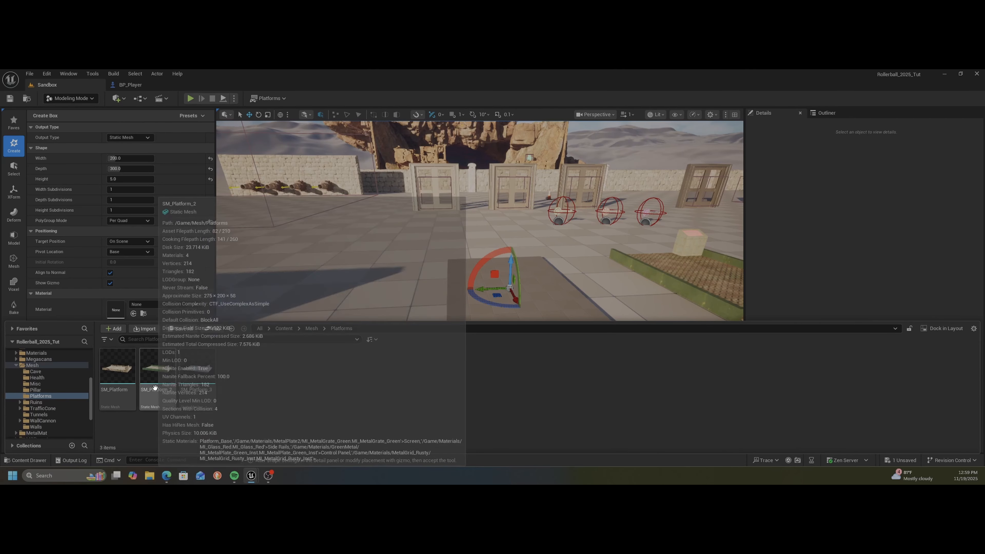
{"action": "right_click_drag", "start_coordinate": [389, 292], "coordinate": [426, 338]}
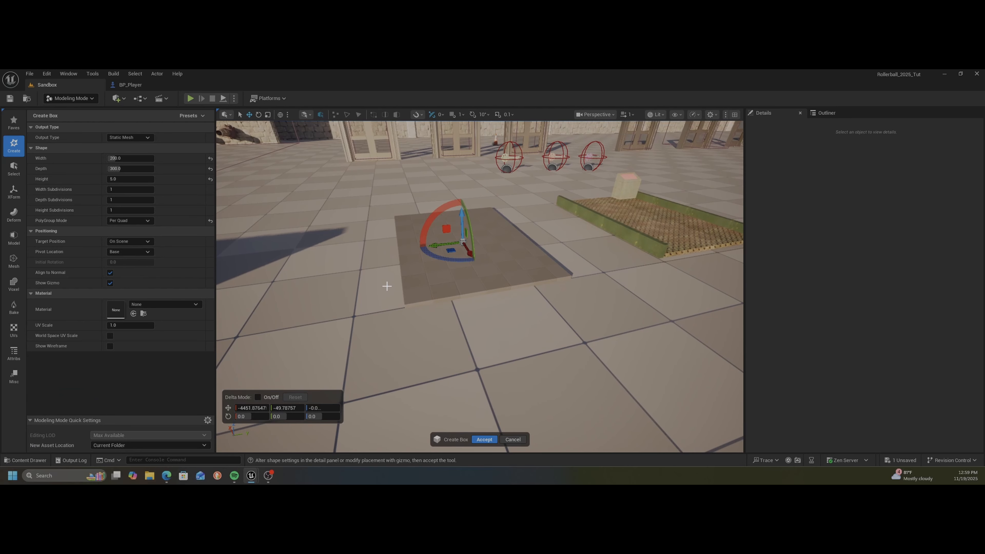
{"action": "left_click", "coordinate": [485, 440]}
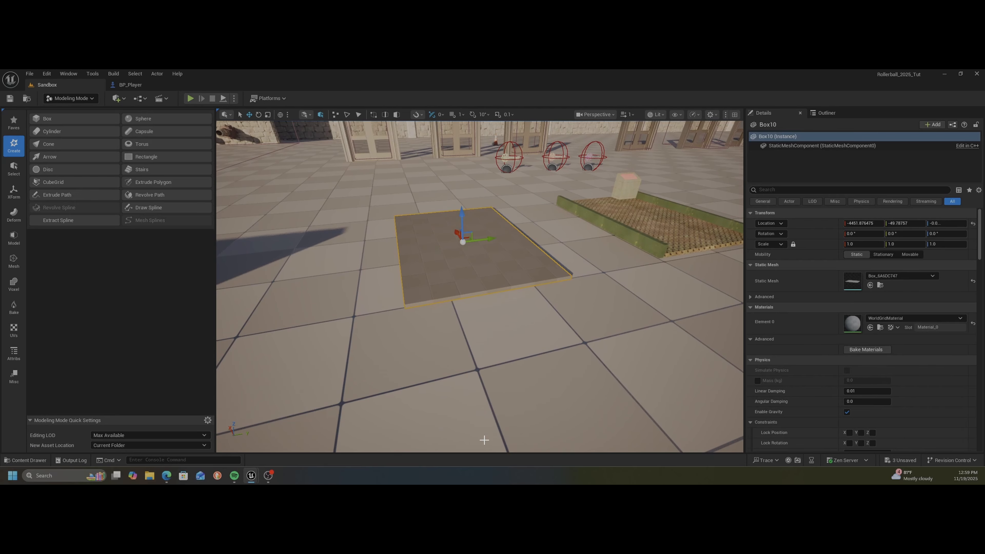
Check the new box mesh in the Platforms folder and inspect the flat box in the level from several angles.
{"action": "left_click", "coordinate": [20, 461]}
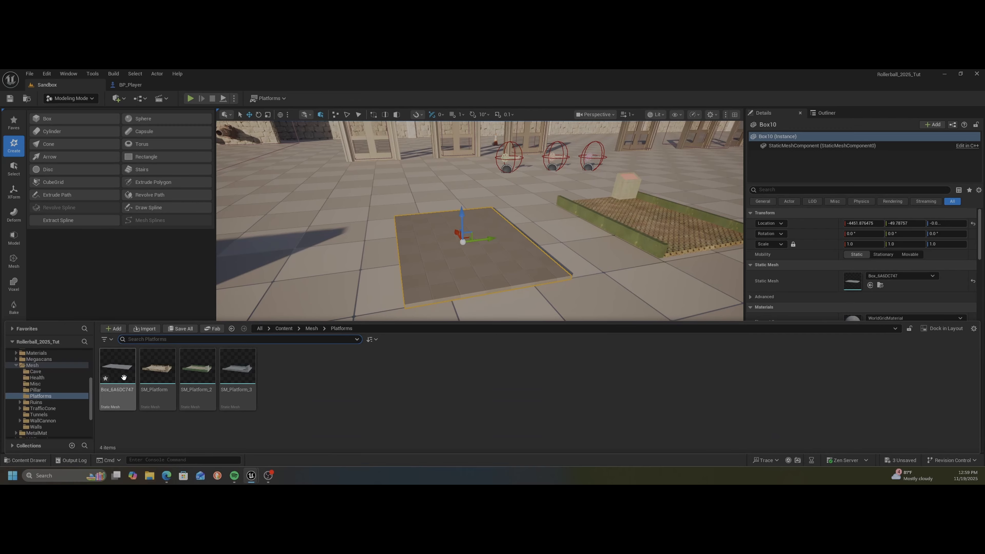
{"action": "left_click", "coordinate": [511, 255]}
{"action": "right_click_drag", "start_coordinate": [496, 265], "coordinate": [553, 278]}
{"action": "key", "text": "a"}
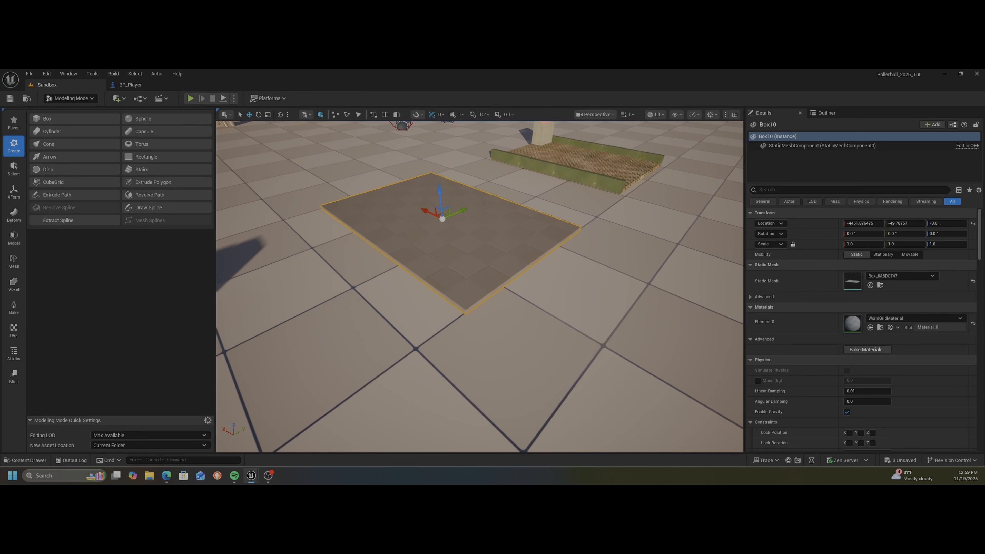
{"action": "left_click_drag", "start_coordinate": [495, 267], "coordinate": [493, 209]}
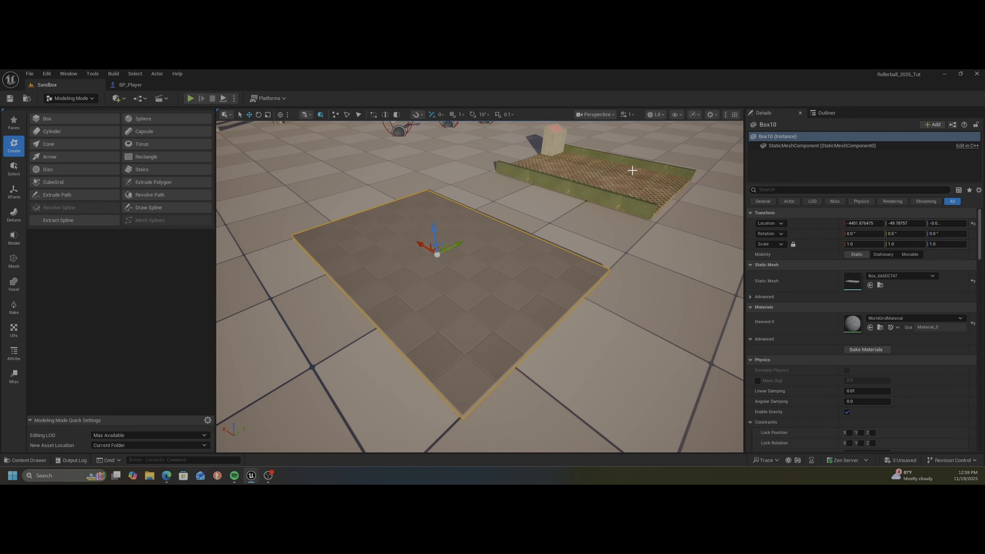
{"action": "right_click_drag", "start_coordinate": [516, 268], "coordinate": [457, 270]}
{"action": "key", "text": "d"}
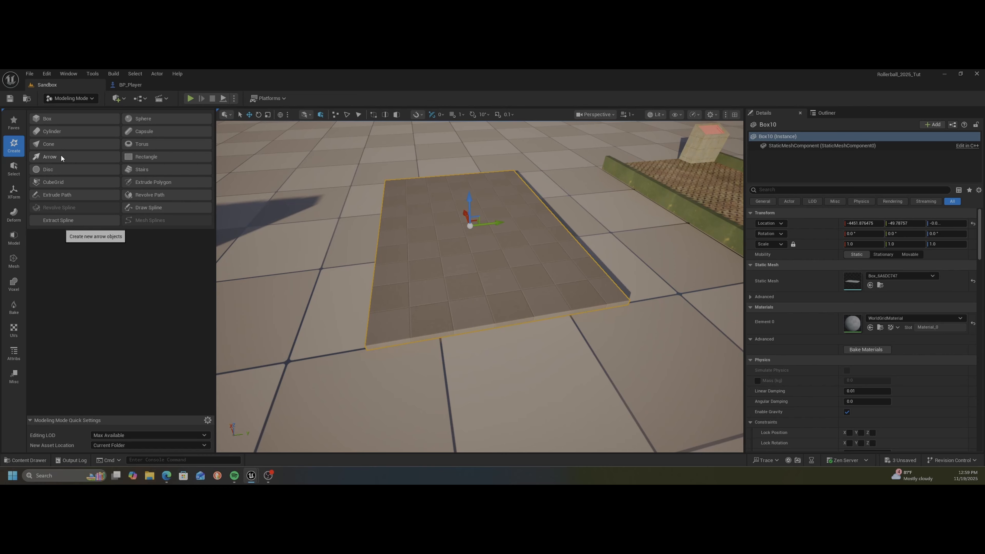
Start PolyGroup Edit on the new flat box.
{"action": "left_click", "coordinate": [13, 237]}
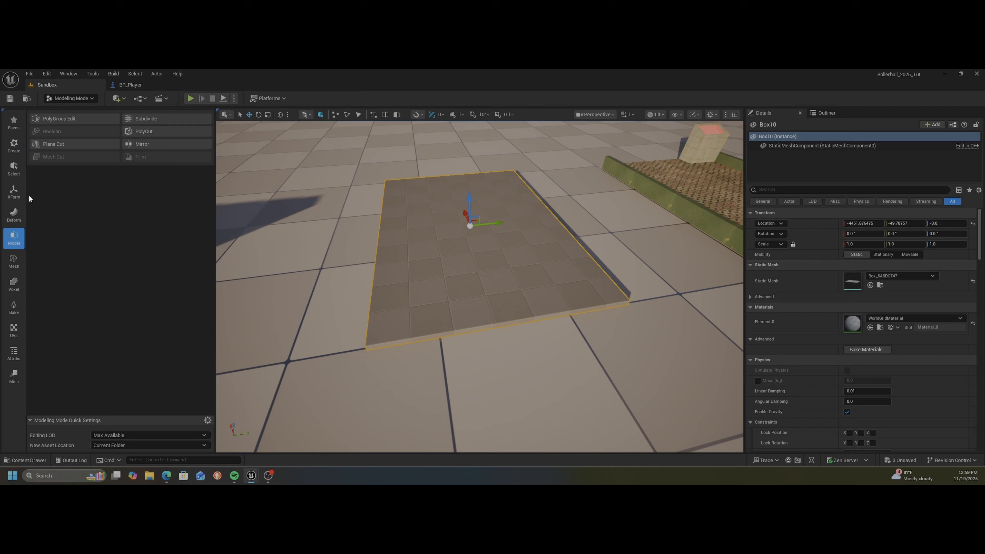
{"action": "left_click", "coordinate": [62, 118]}
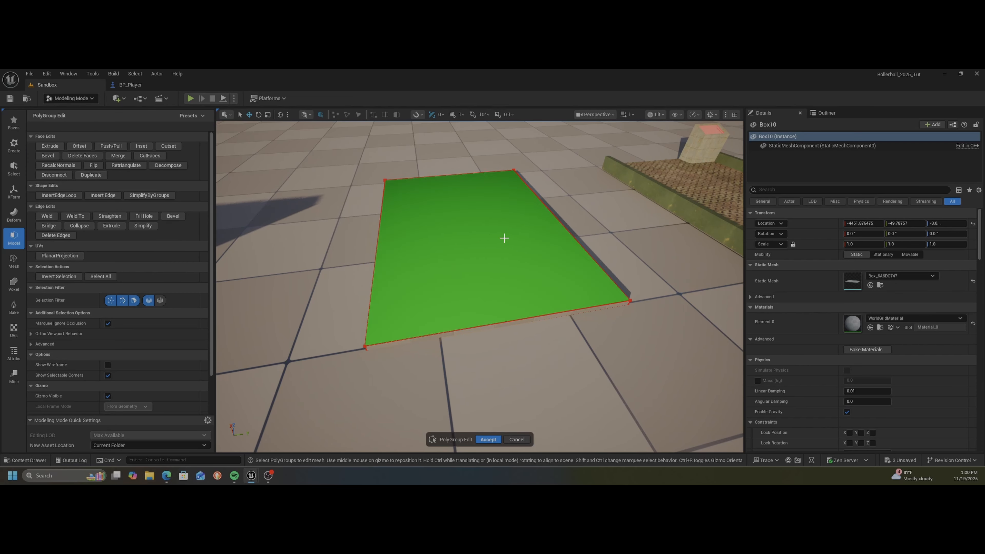
{"action": "right_click_drag", "start_coordinate": [504, 238], "coordinate": [497, 233]}
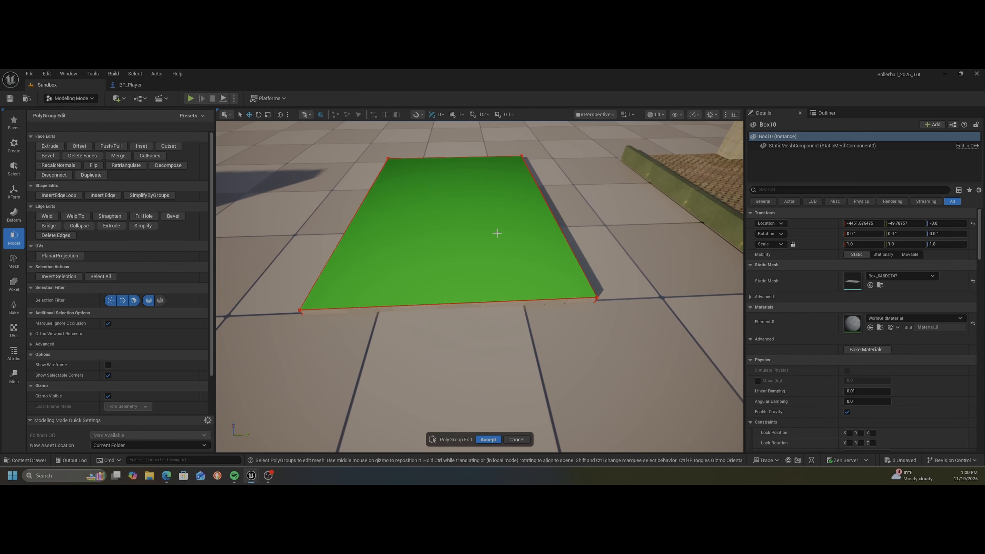